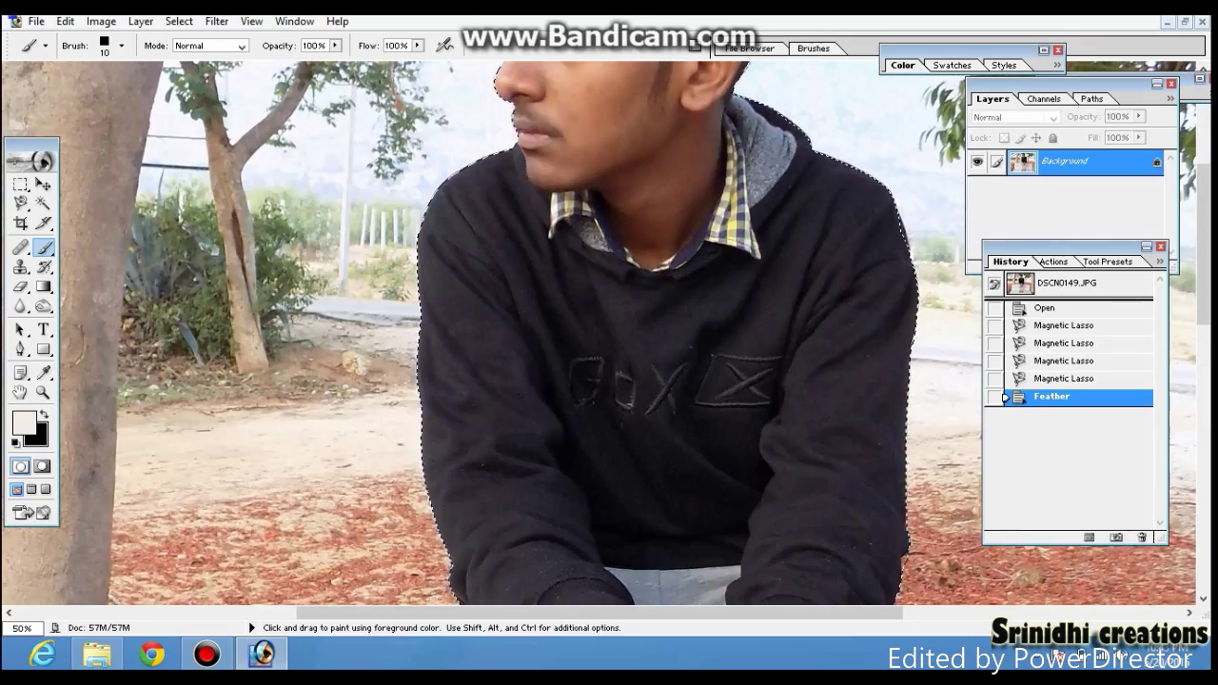
Feather the selection around the seated man by 2 pixels
drag(447, 518, 394, 513)
key(ctrl+minus)
key(ctrl+minus)
key(ctrl+minus)
key(ctrl+plus)
key(ctrl+plus)
key(ctrl+plus)
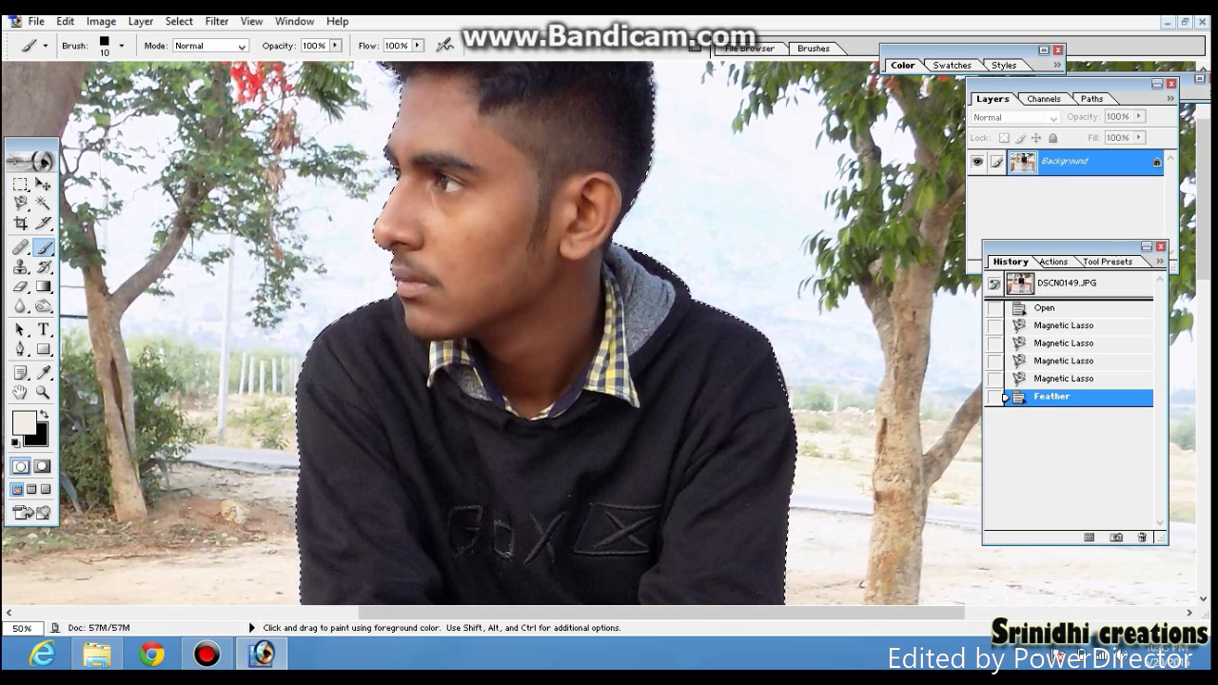
right_click(571, 207)
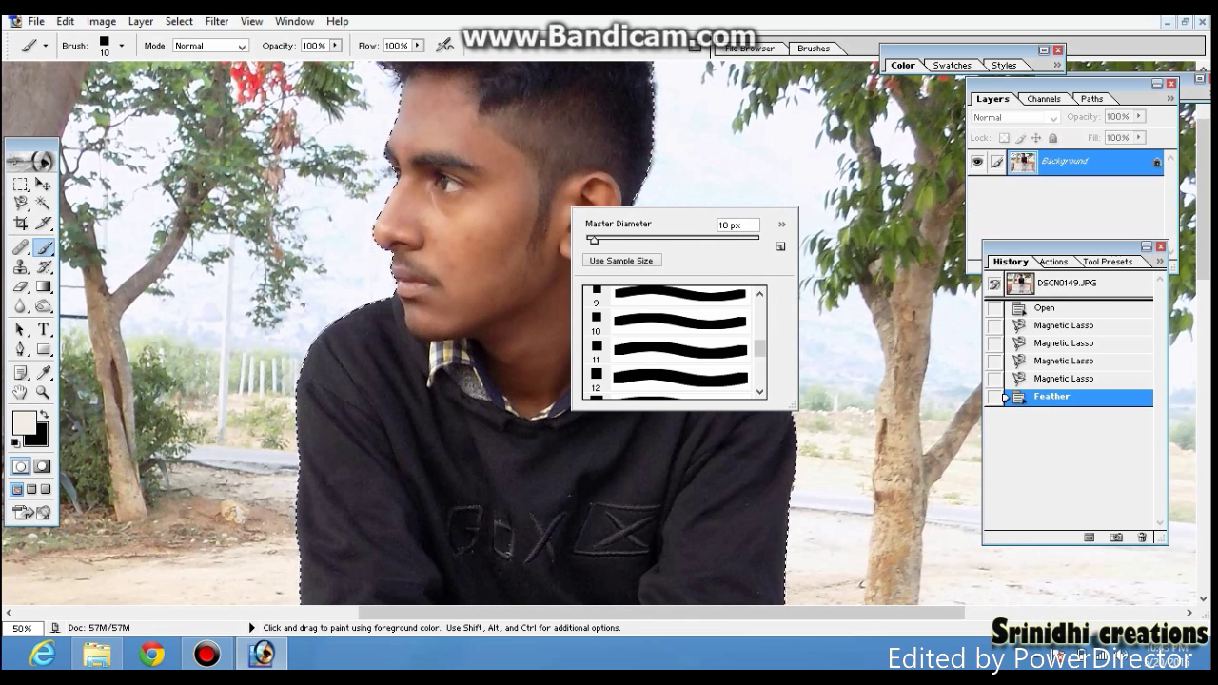
click(21, 203)
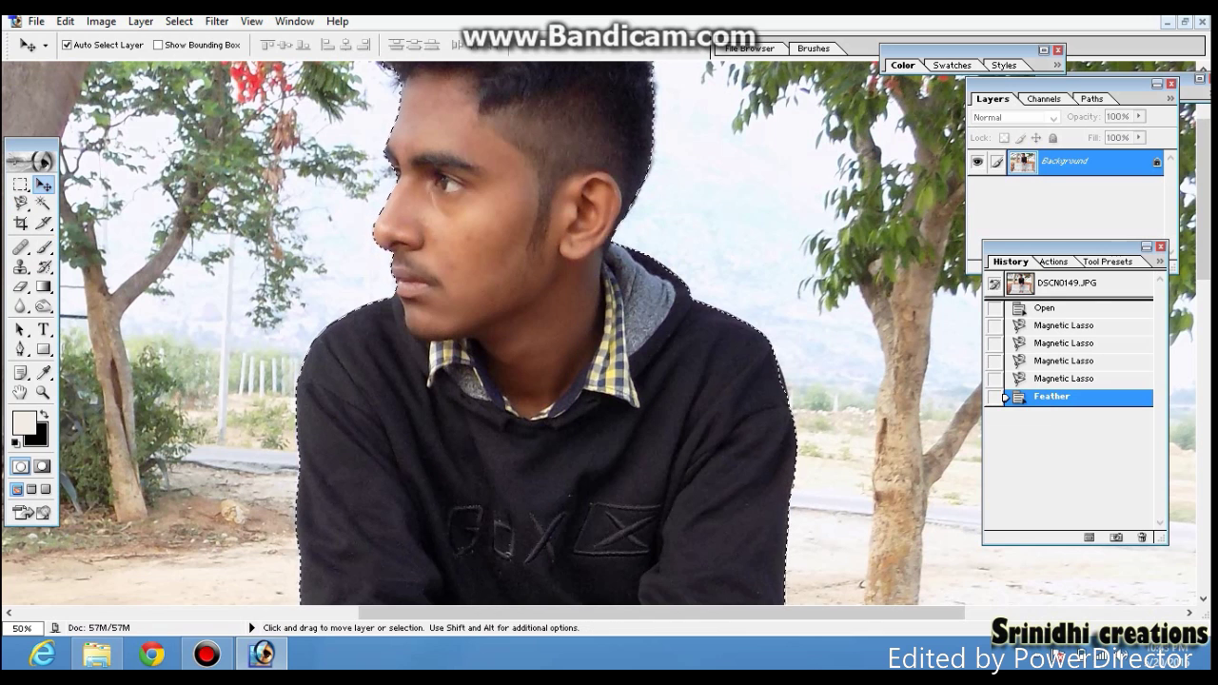
right_click(496, 399)
click(549, 141)
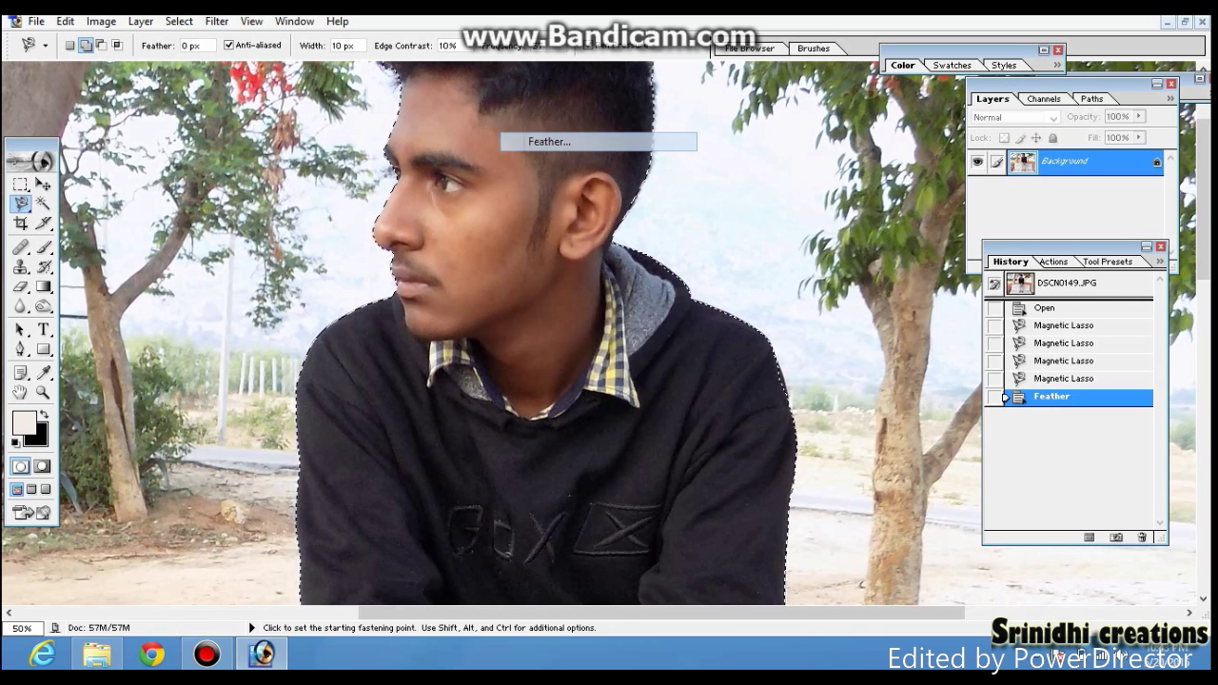
key(BackSpace)
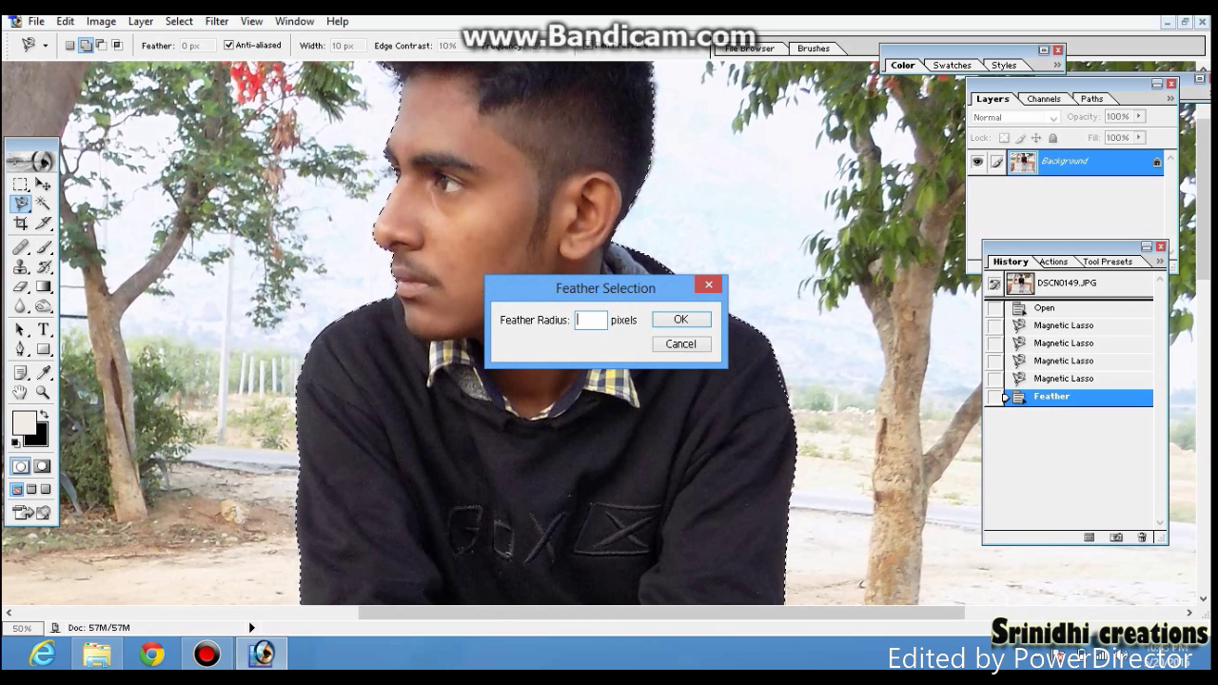
text(2)
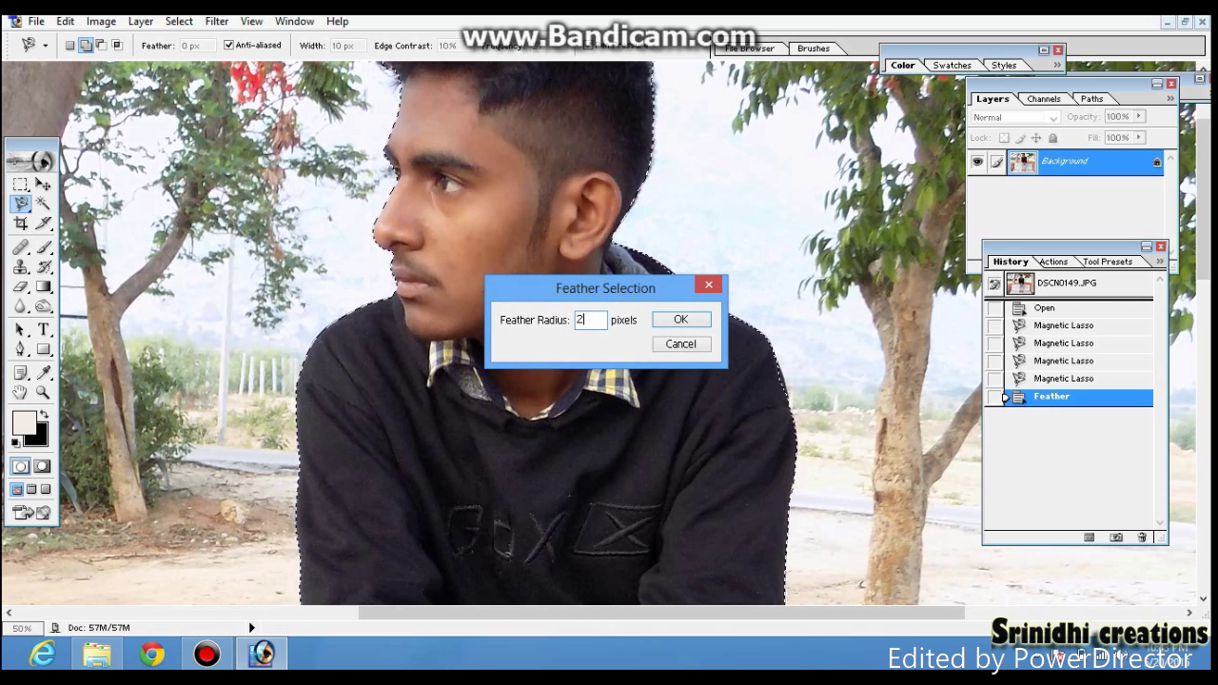
key(Return)
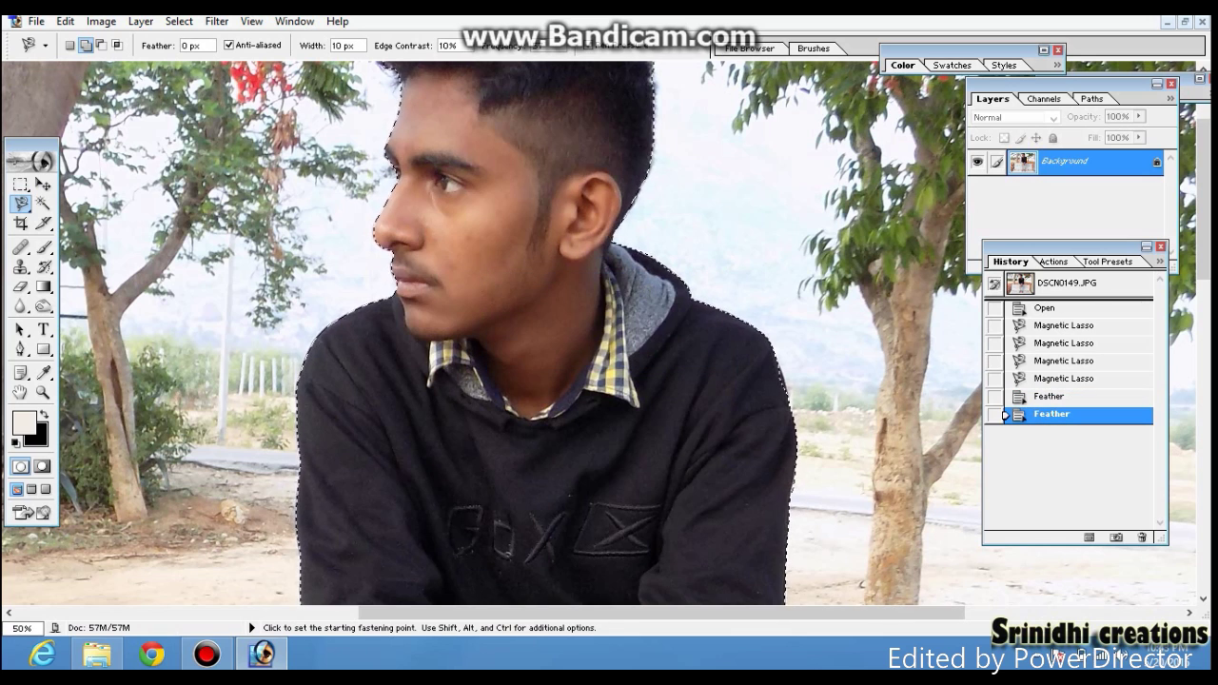
Create a new 1024 x 768 pixel RGB document at 72 pixels/inch with white contents
click(1185, 22)
key(ctrl+n)
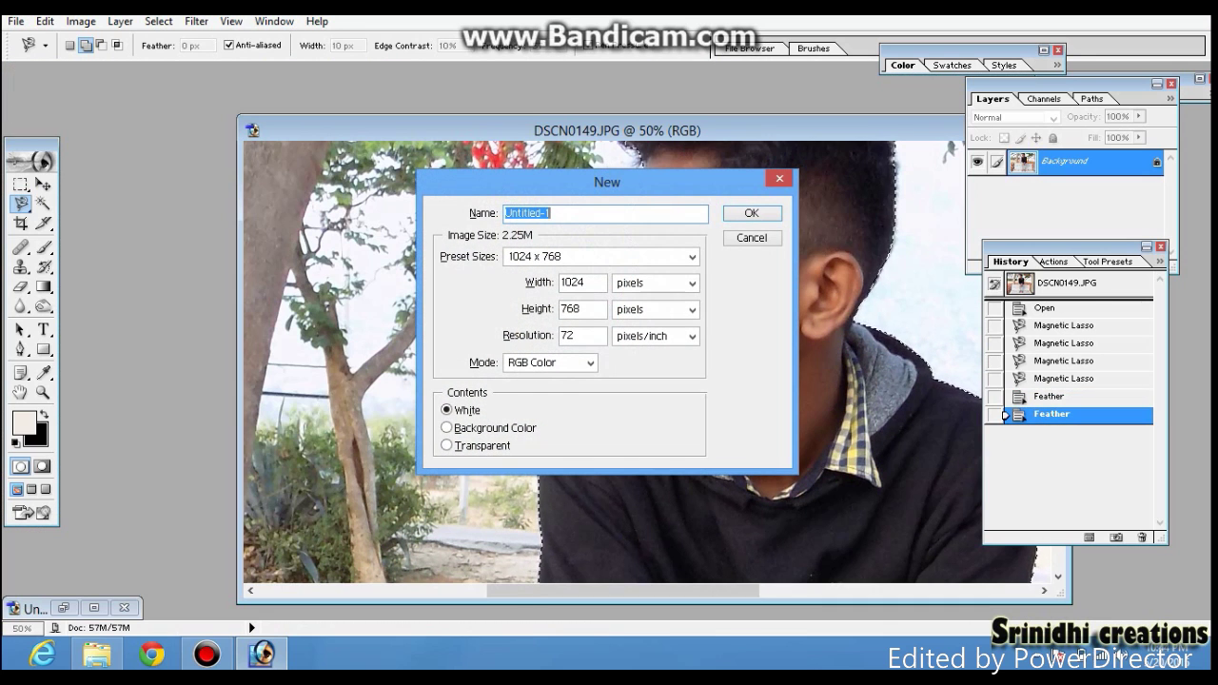
key(ctrl+alt+d)
drag(460, 278, 612, 356)
key(Escape)
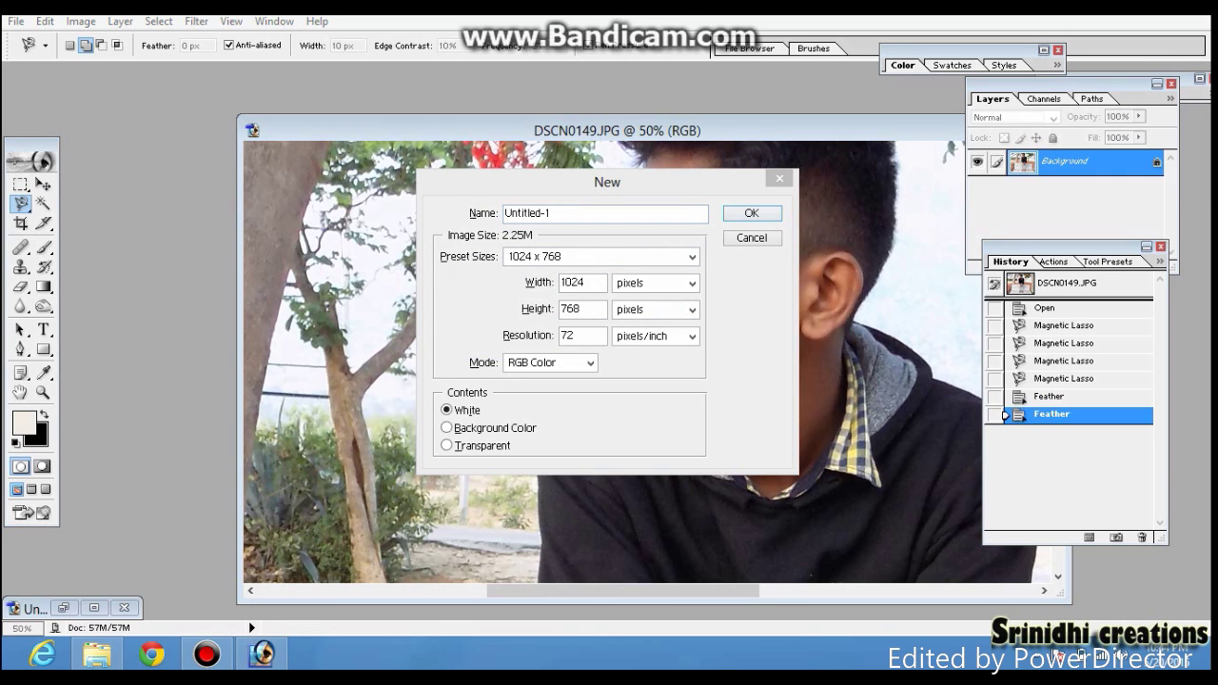
click(692, 257)
click(692, 256)
key(Down)
key(Down)
key(Down)
key(Down)
key(Down)
key(Down)
key(Down)
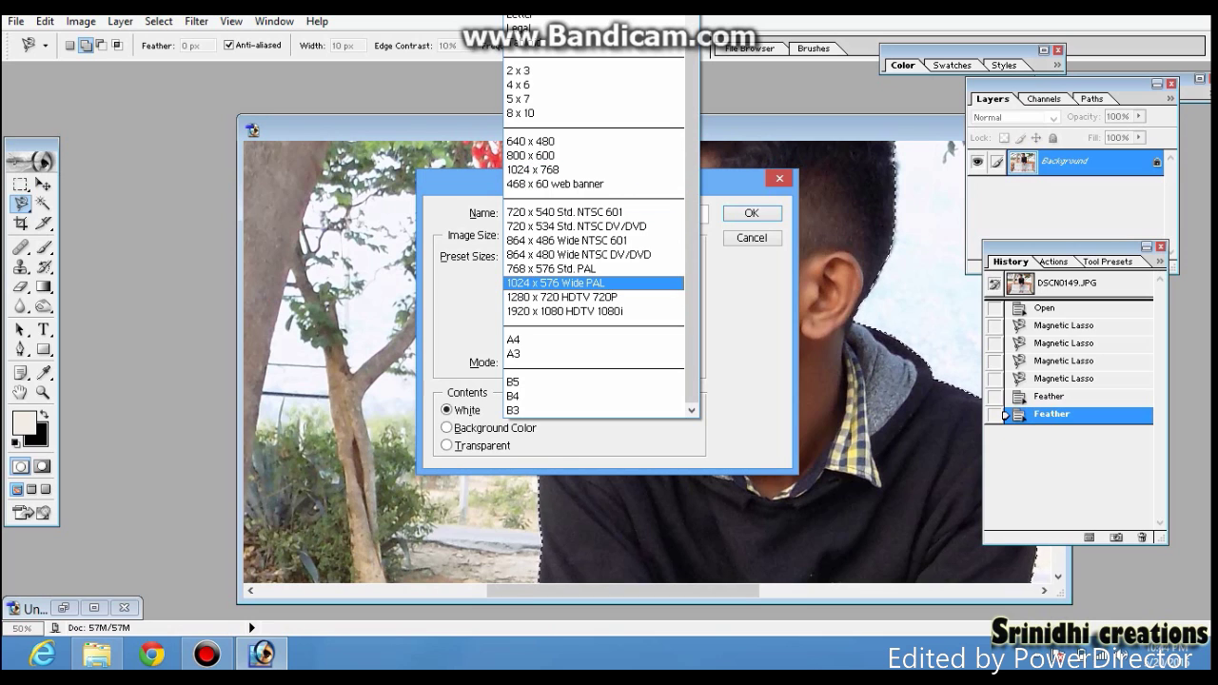
key(Escape)
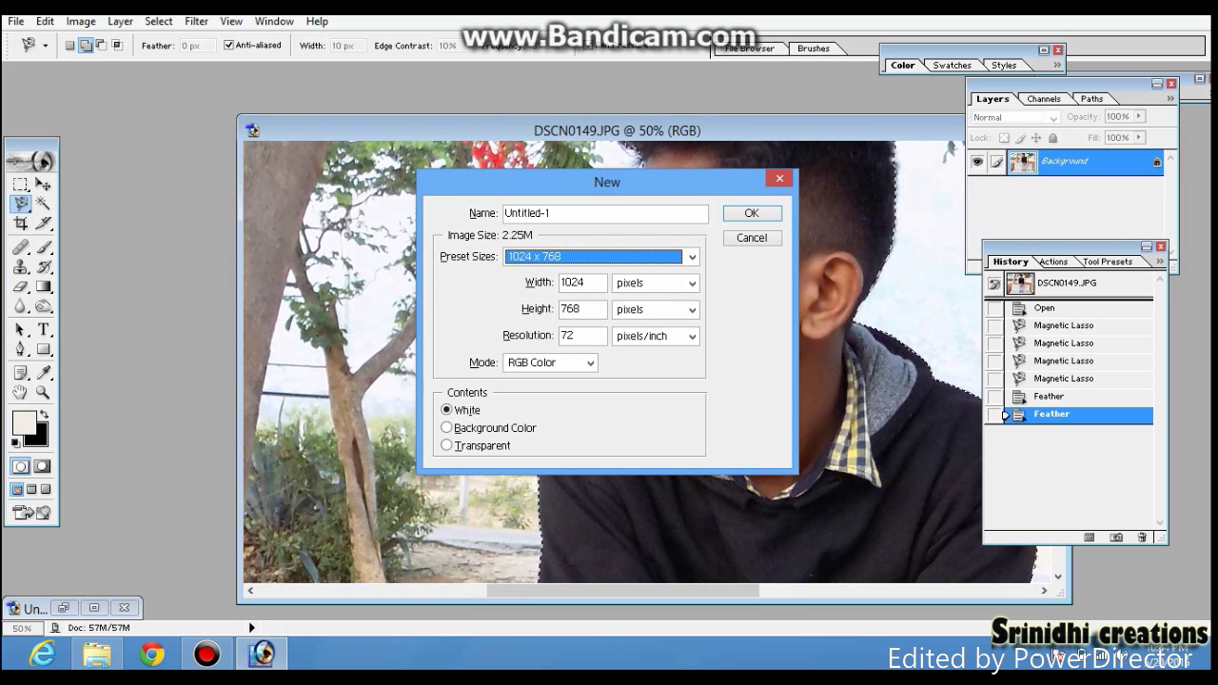
key(Return)
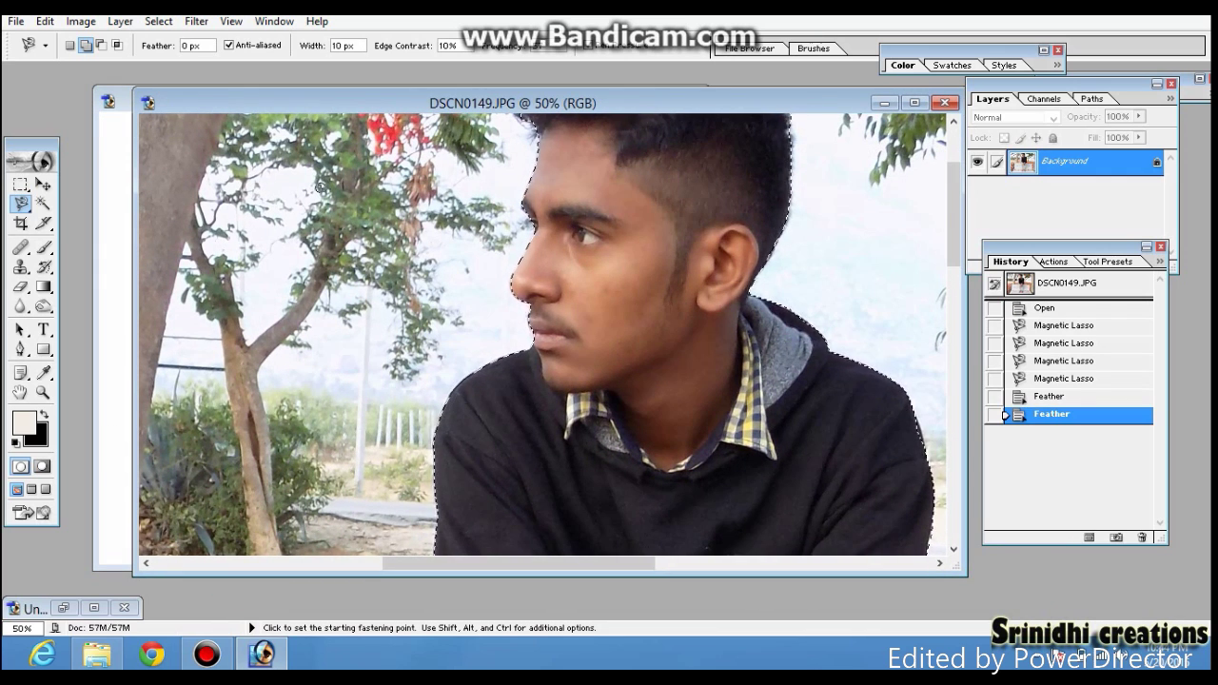
Bring the selected man from DSCN0149.JPG into the new document as a layer and reposition him on the maximized canvas
key(v)
drag(513, 103, 640, 123)
drag(819, 343, 479, 404)
click(657, 101)
drag(657, 333, 683, 450)
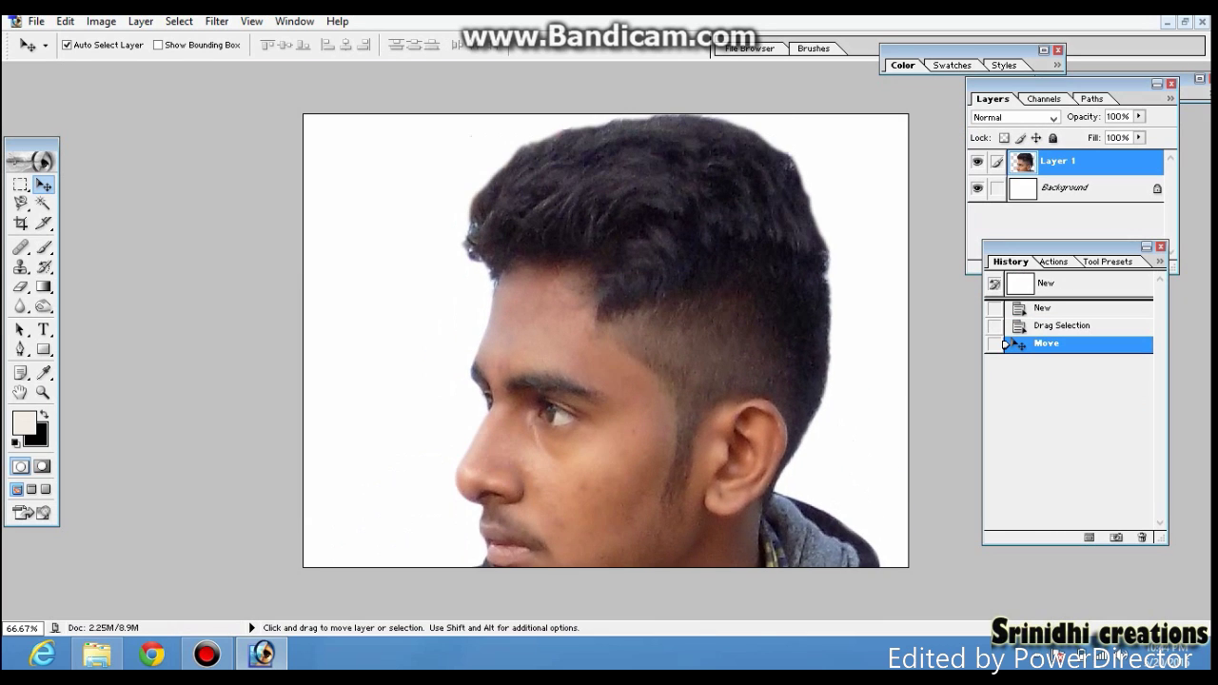
Scale the man's cutout down with Free Transform so his head, torso and hands fit on the canvas
key(ctrl+t)
drag(345, 109, 544, 428)
drag(695, 514, 469, 216)
drag(317, 131, 432, 448)
drag(538, 518, 500, 265)
drag(394, 194, 505, 230)
Flip the cutout horizontally and place it right of the canvas centre at the bottom edge
right_click(605, 313)
click(668, 517)
drag(669, 517, 695, 508)
key(ctrl+alt+d)
drag(969, 91, 1169, 286)
key(ctrl+z)
key(Return)
Duplicate Layer 1 as "LAY 2" and shift the copy to the left of the original figure
right_click(1057, 162)
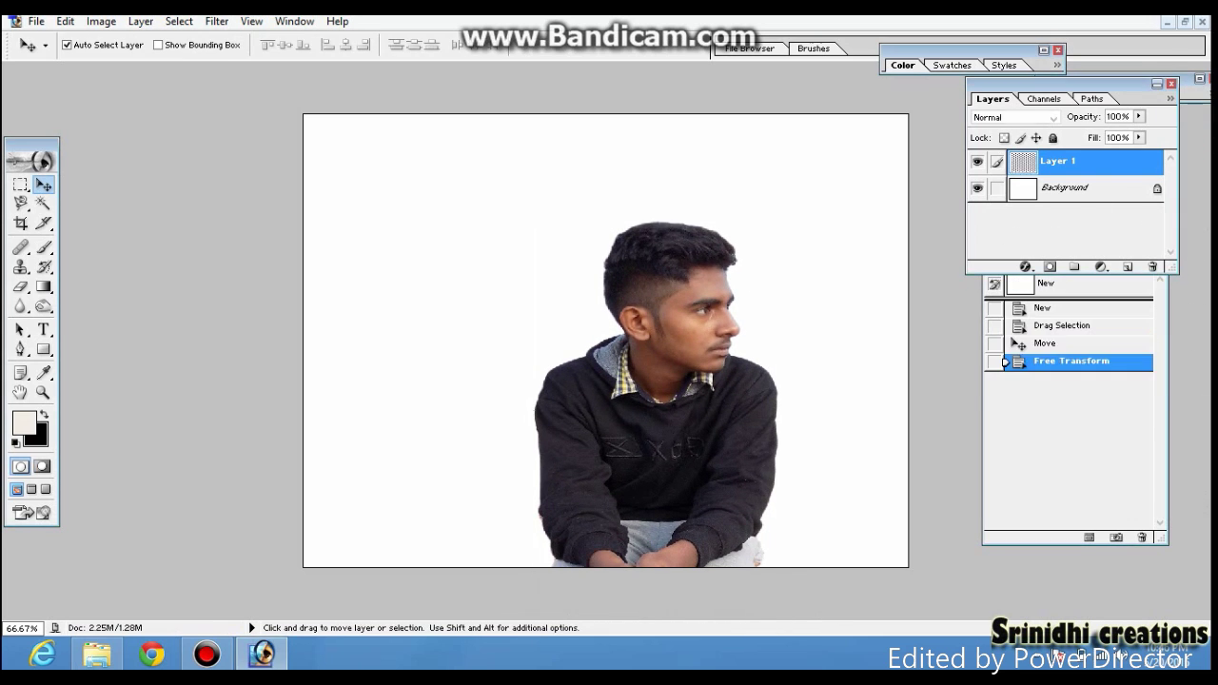
click(1079, 228)
text(LAY 2)
key(Return)
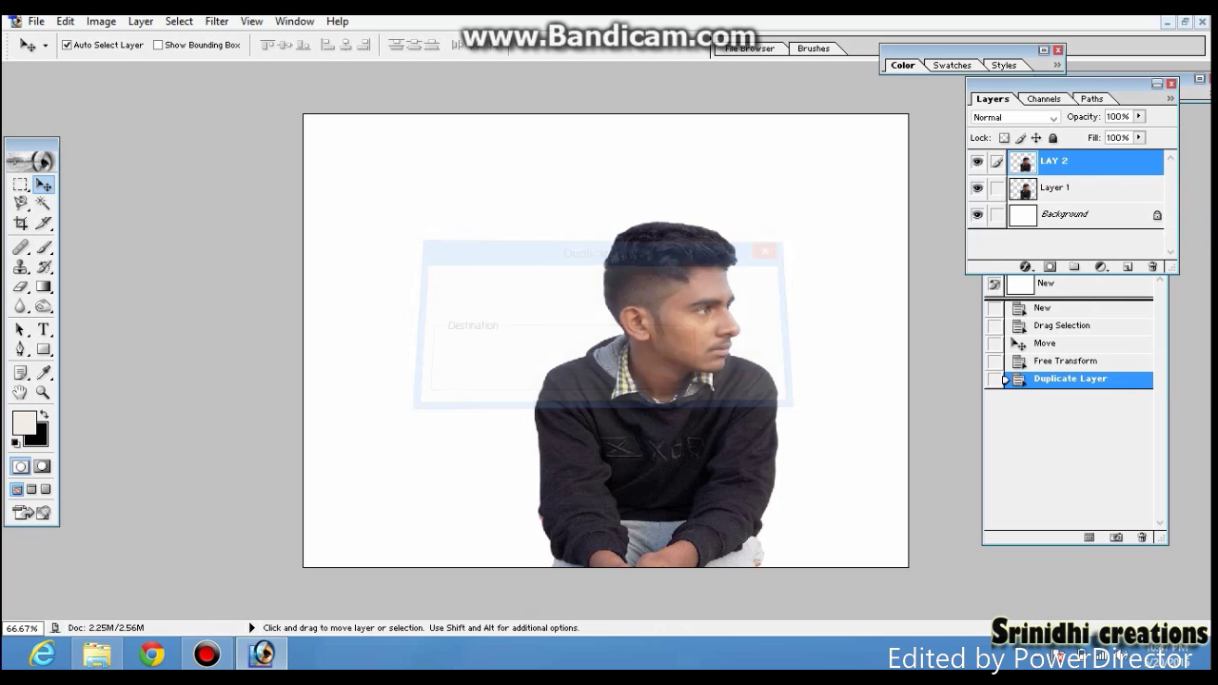
click(1058, 187)
click(1053, 161)
click(1058, 187)
drag(656, 428, 576, 430)
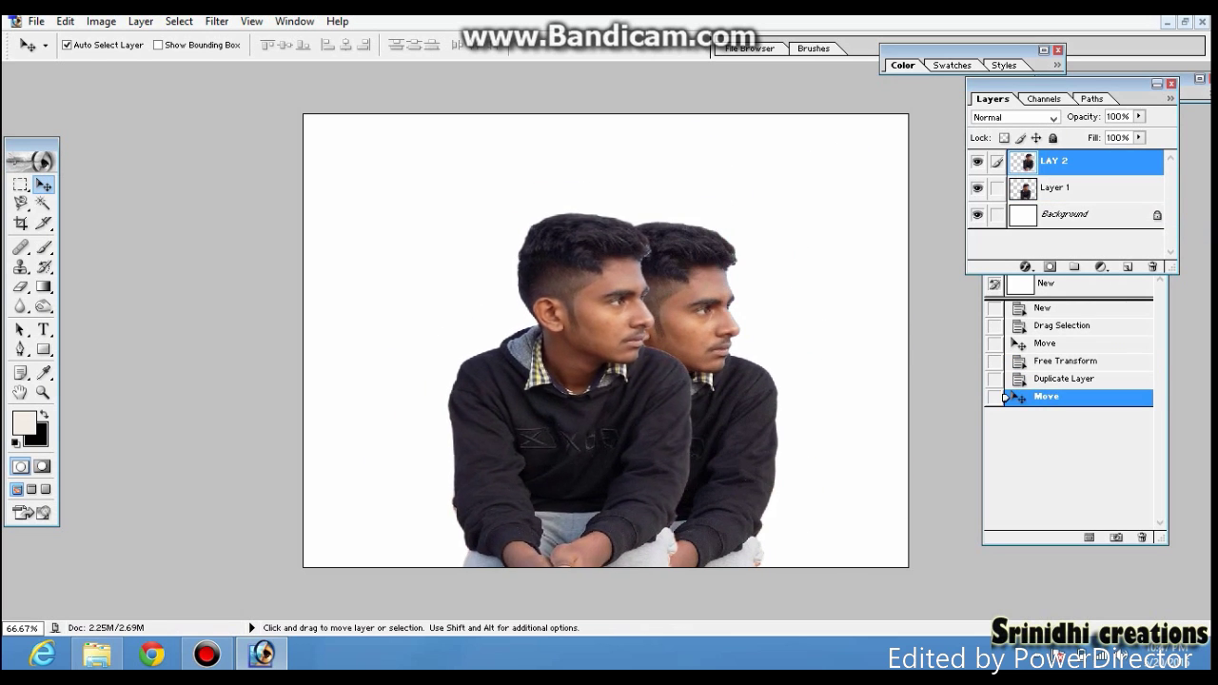
Stretch LAY 2 wider toward the left with Free Transform so it extends behind the man's back
key(ctrl+t)
drag(436, 410, 342, 414)
drag(476, 390, 529, 381)
drag(394, 406, 331, 407)
drag(561, 428, 582, 433)
key(Return)
Place LAY 2 below Layer 1 and add a layer mask to both layers
drag(1066, 188, 1050, 266)
click(1054, 188)
click(1064, 162)
Fill LAY 2's layer mask with black to hide the stretched copy
key(ctrl+BackSpace)
key(alt+bracketleft)
key(x)
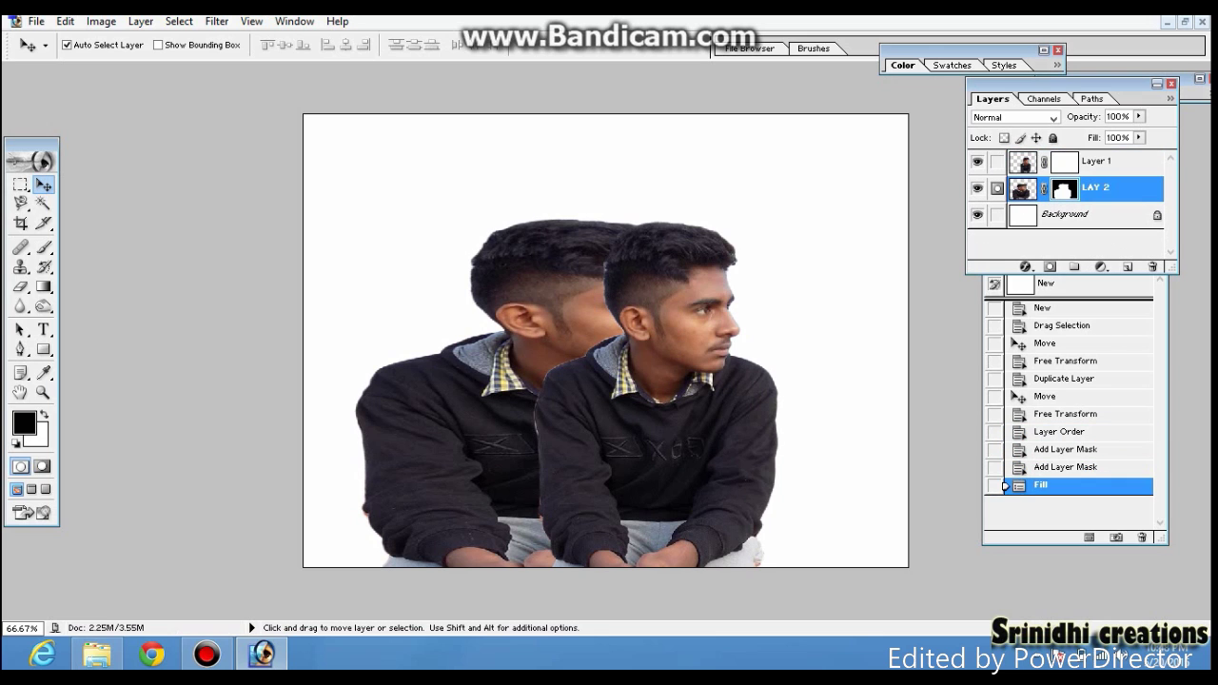
key(ctrl+BackSpace)
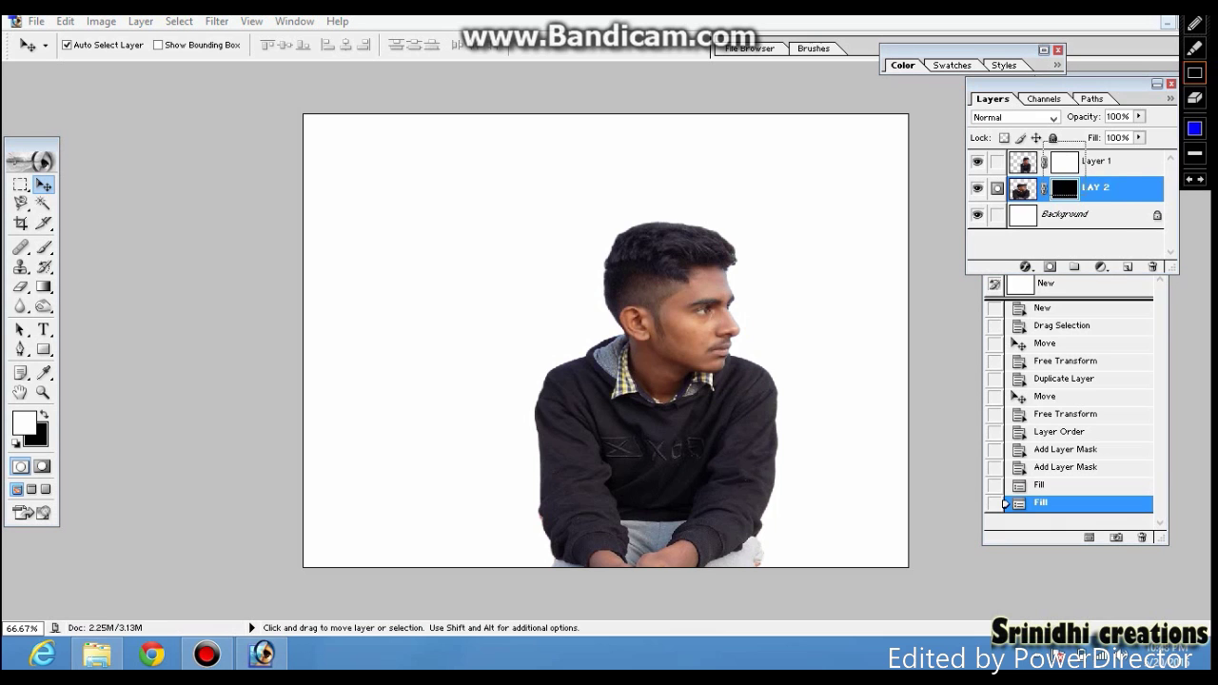
Set up the Brush tool with the 10 px square brush tip
key(b)
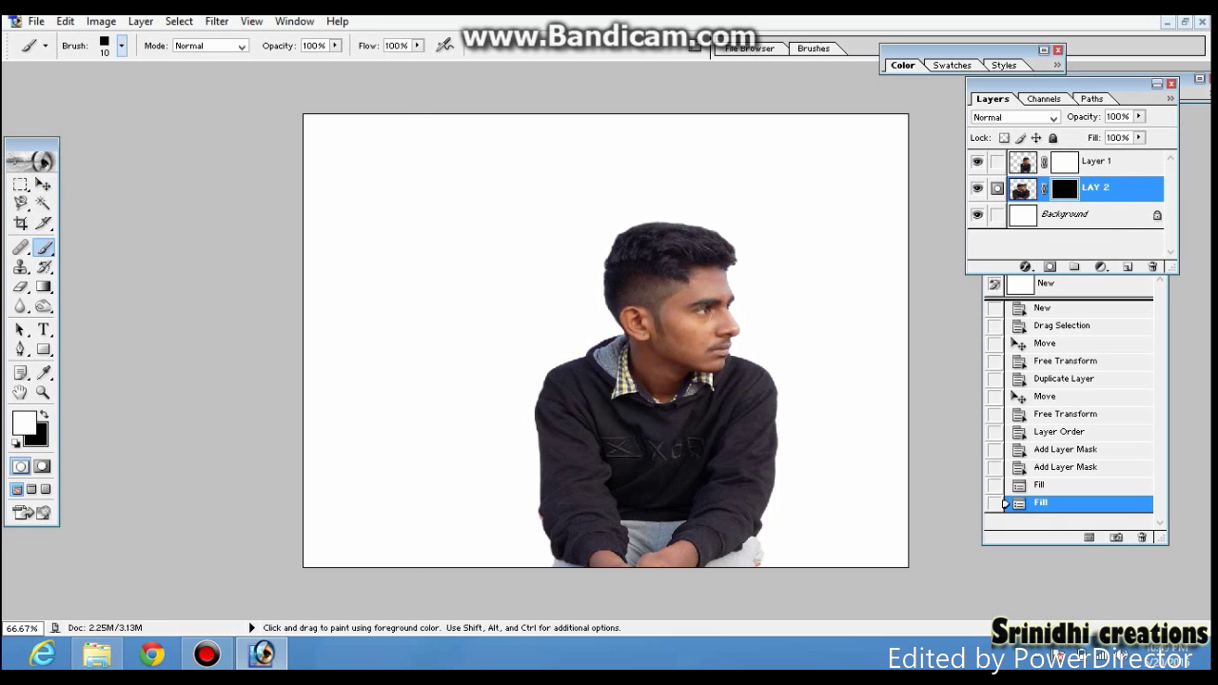
click(121, 45)
click(217, 97)
click(306, 534)
click(676, 254)
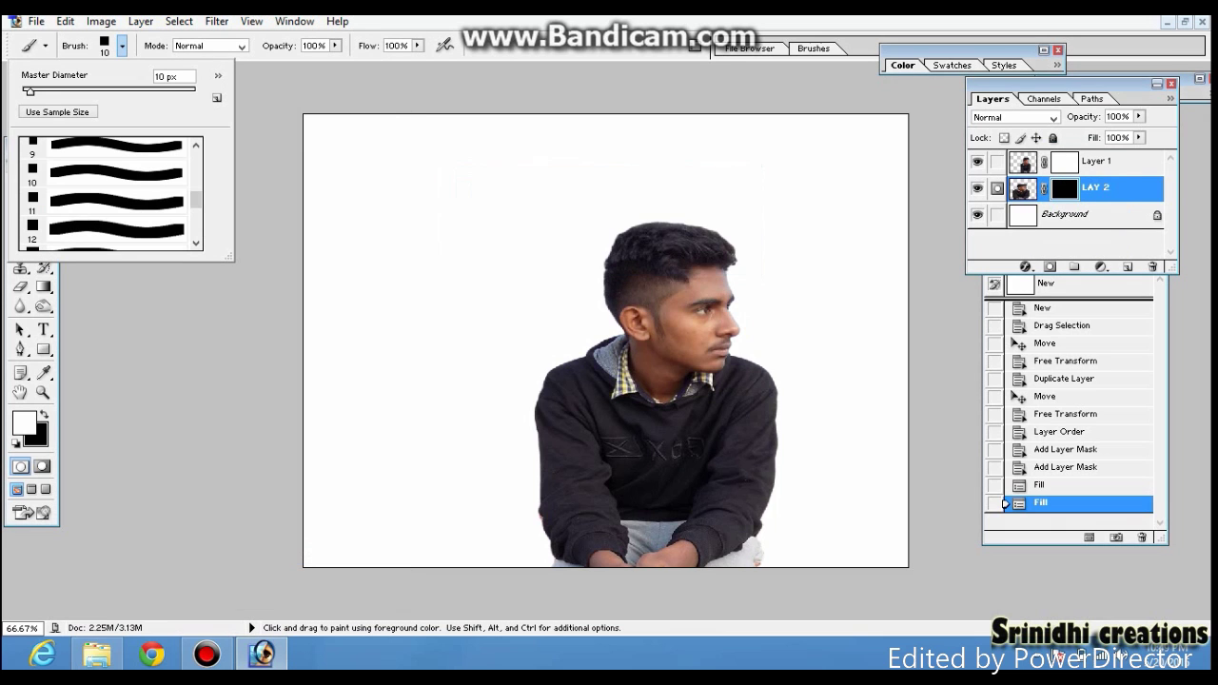
drag(196, 186, 196, 195)
click(115, 228)
click(114, 200)
click(120, 45)
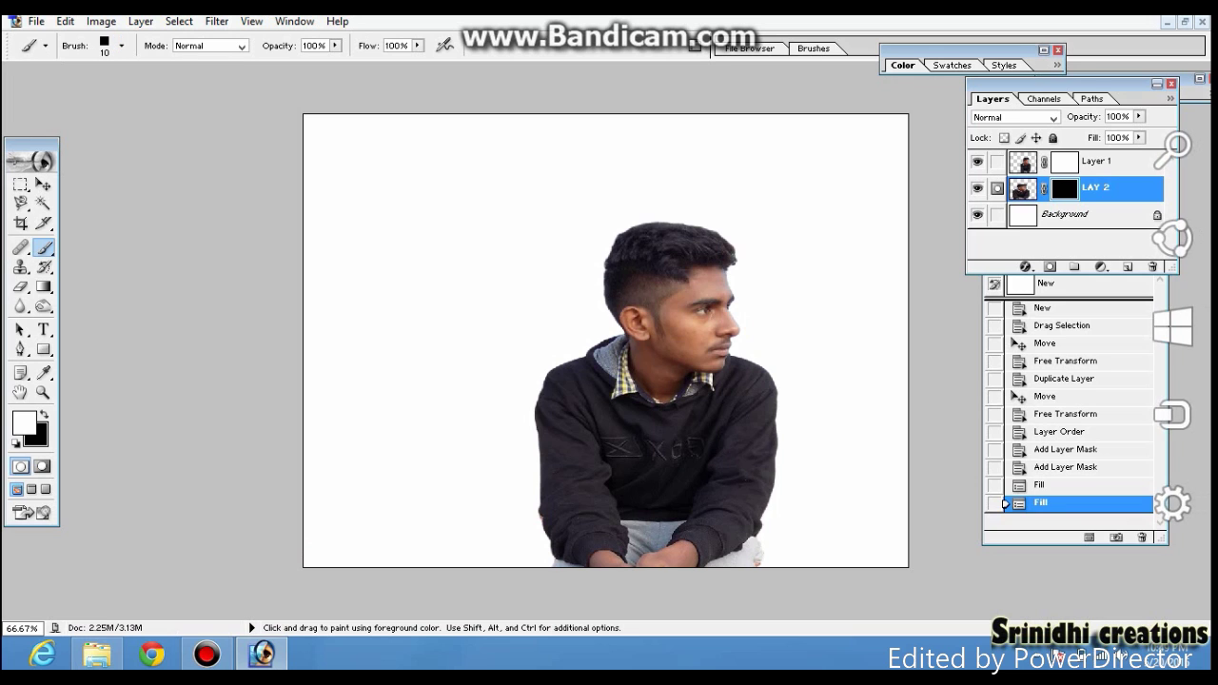
click(1194, 21)
drag(690, 35, 856, 65)
key(Escape)
Turn on Shape Dynamics and Scattering for the square brush and adjust its angle jitter
click(814, 48)
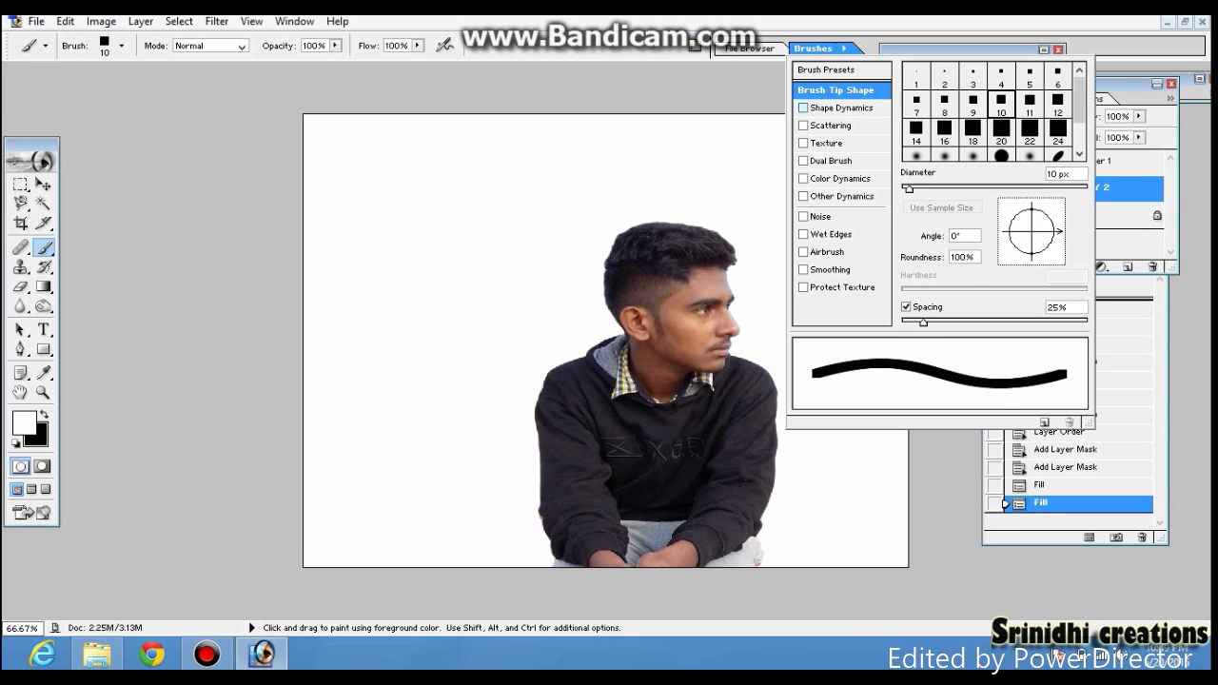
click(841, 108)
click(834, 126)
click(841, 108)
click(846, 108)
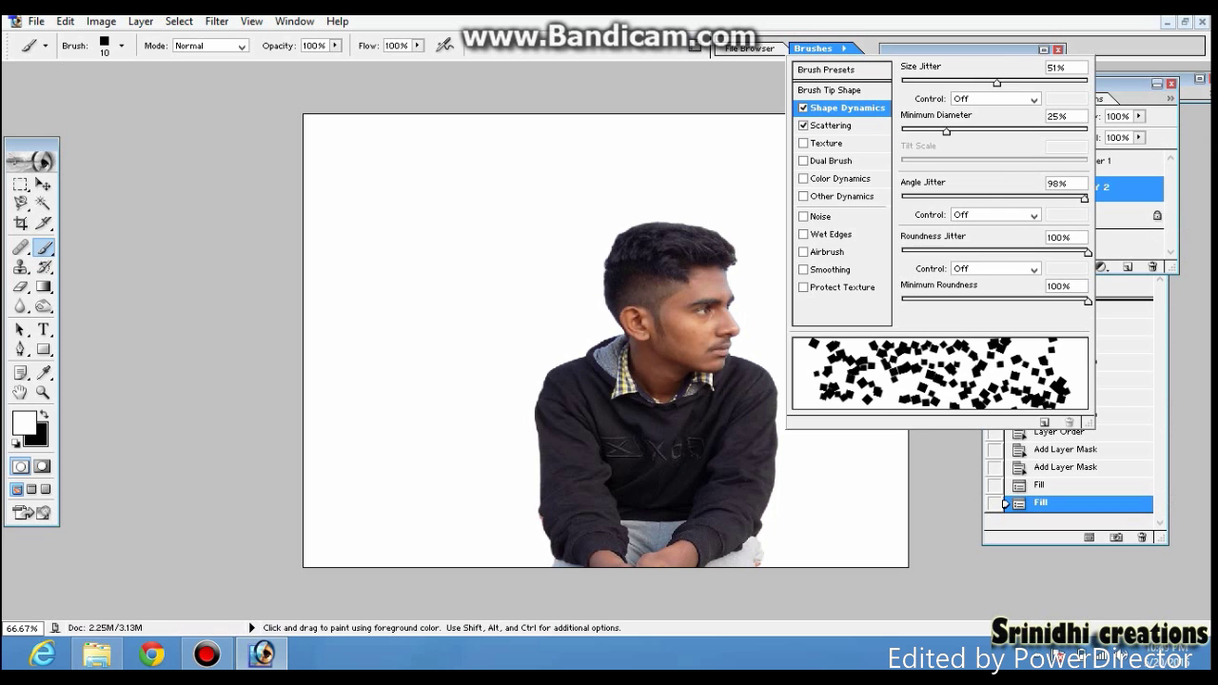
mouse_move(1083, 199)
mouse_down()
mouse_move(924, 199)
mouse_move(1012, 199)
mouse_move(970, 199)
mouse_up()
click(814, 48)
Paint scattered white squares on LAY 2's mask in a band along the back of the man's head, shoulder and arm
mouse_move(593, 250)
mouse_down()
mouse_move(579, 274)
mouse_move(594, 299)
mouse_move(588, 342)
mouse_move(531, 381)
mouse_move(509, 428)
mouse_move(524, 551)
mouse_up()
click(513, 363)
key(ctrl+z)
Dab larger squares on LAY 2's mask farther out behind the head and shoulder, using a brush size of 20
key(bracketleft)
key(bracketleft)
click(521, 353)
click(535, 346)
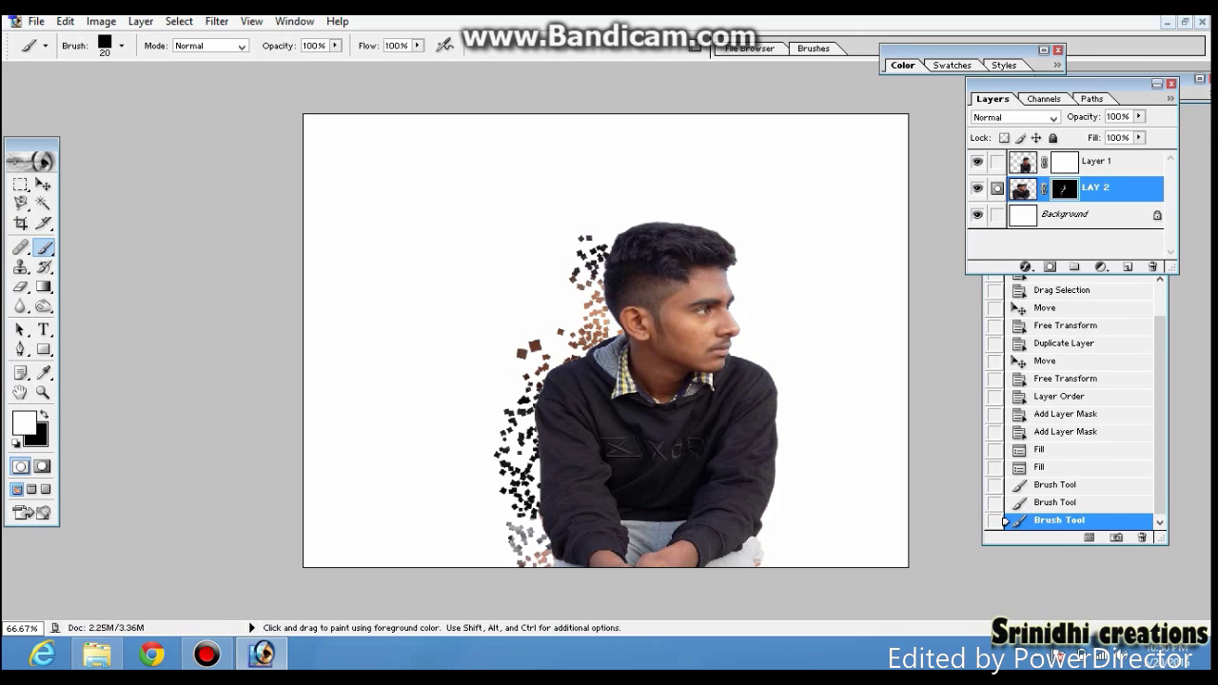
click(544, 331)
click(557, 311)
click(573, 312)
click(567, 292)
click(552, 290)
click(562, 260)
click(539, 265)
click(530, 304)
click(518, 339)
Reduce the brush size and add more squares on LAY 2's mask left of the shoulder and arm, undoing the last stroke
key(bracketleft)
click(501, 392)
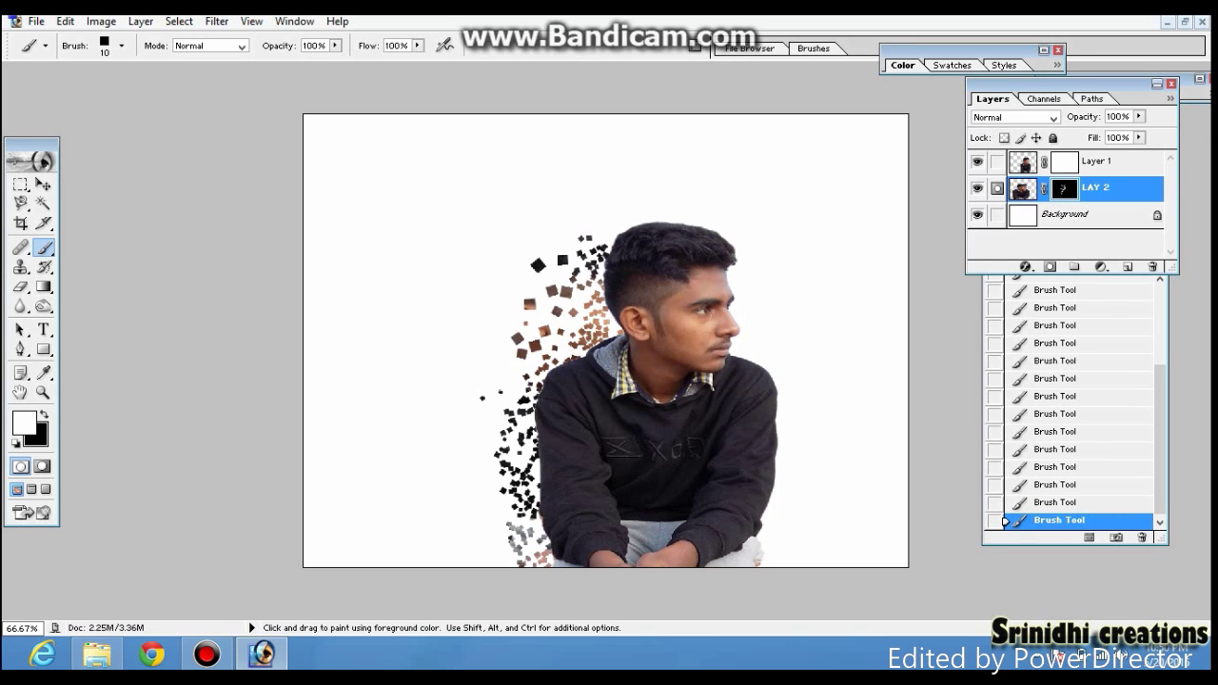
click(517, 310)
click(529, 360)
drag(502, 374, 491, 424)
key(ctrl+z)
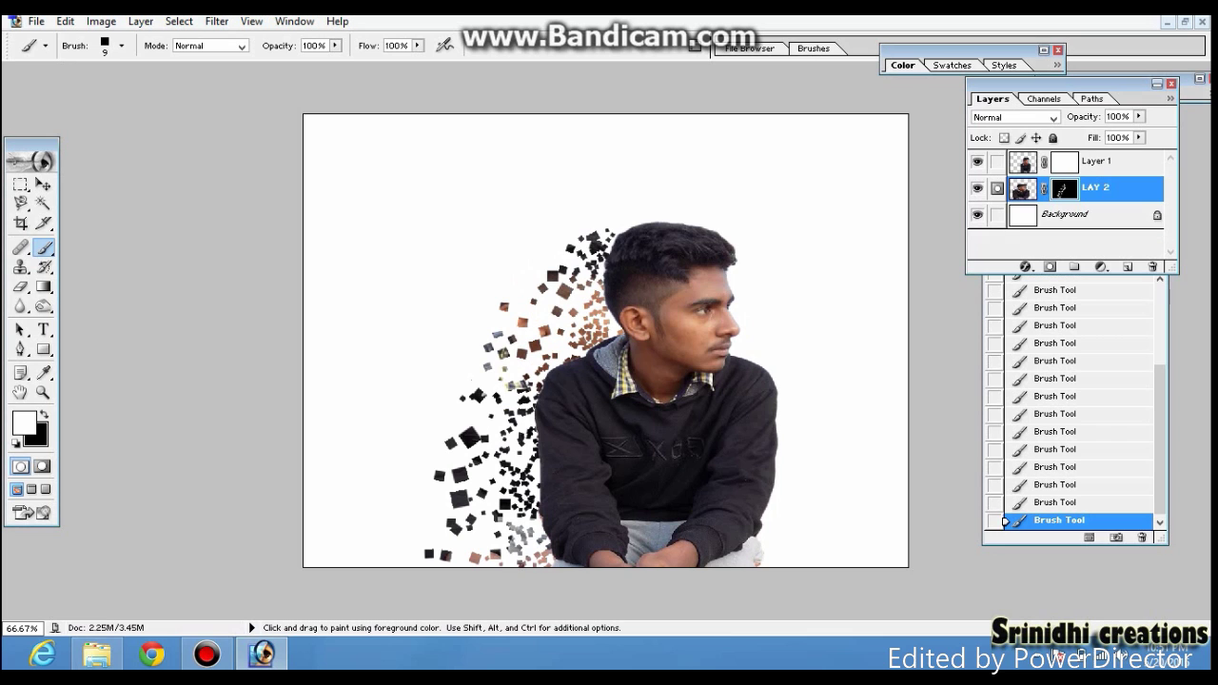
Paint scattered off-white squares on Layer 1 over the back of the man's head, shoulder and arm
click(1099, 162)
drag(616, 249, 639, 298)
key(ctrl+z)
key(x)
mouse_move(631, 226)
mouse_down()
mouse_move(653, 232)
mouse_move(631, 249)
mouse_move(636, 295)
mouse_move(614, 362)
mouse_move(571, 428)
mouse_move(571, 533)
mouse_move(538, 487)
mouse_move(569, 499)
mouse_up()
click(609, 398)
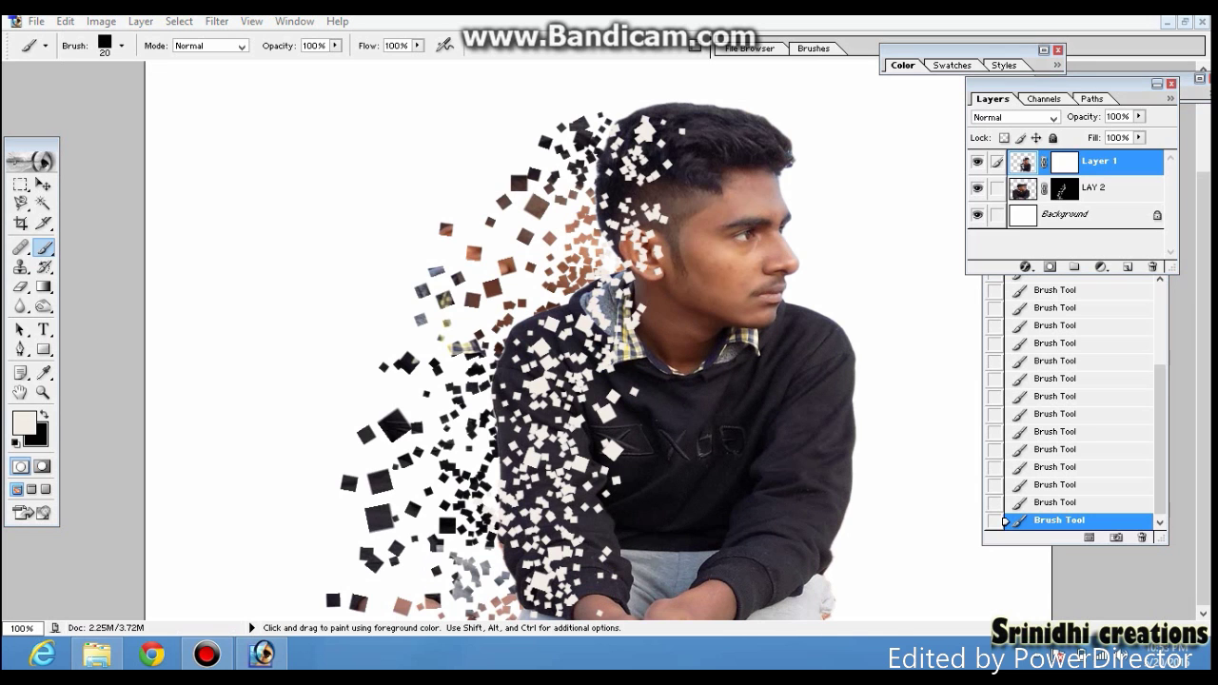
Apply the Wind filter to LAY 2's mask with the Wind method from the left
click(1065, 188)
click(217, 21)
mouse_move(246, 308)
click(495, 463)
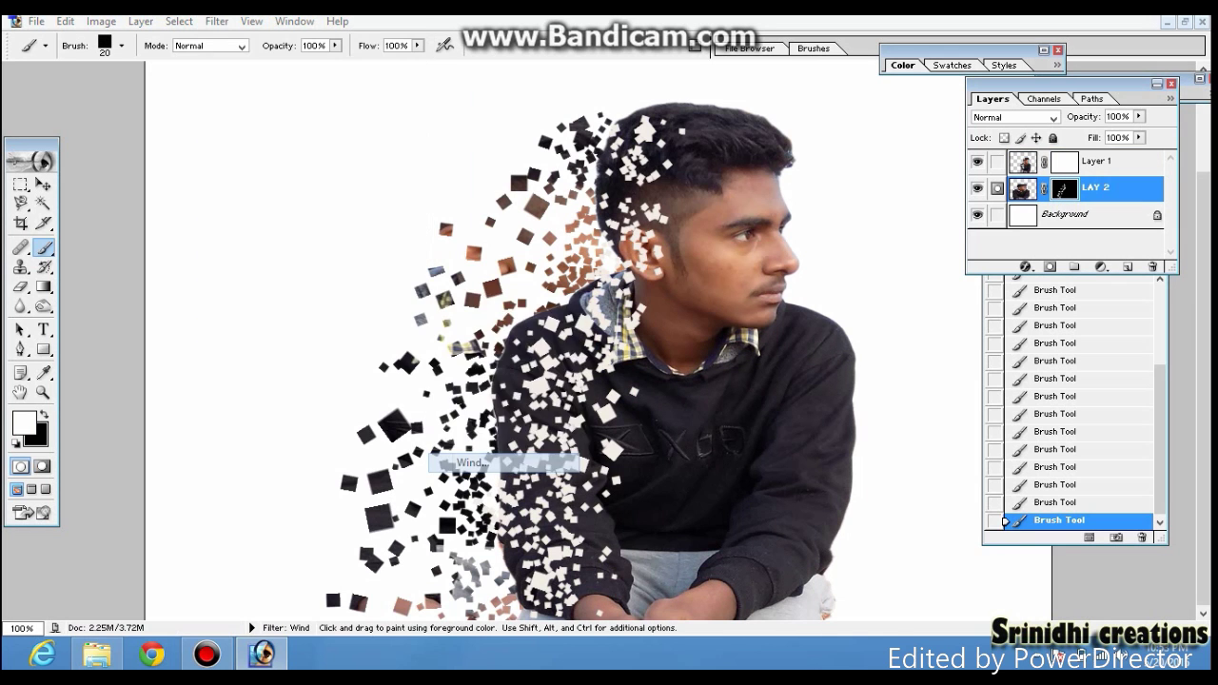
key(Return)
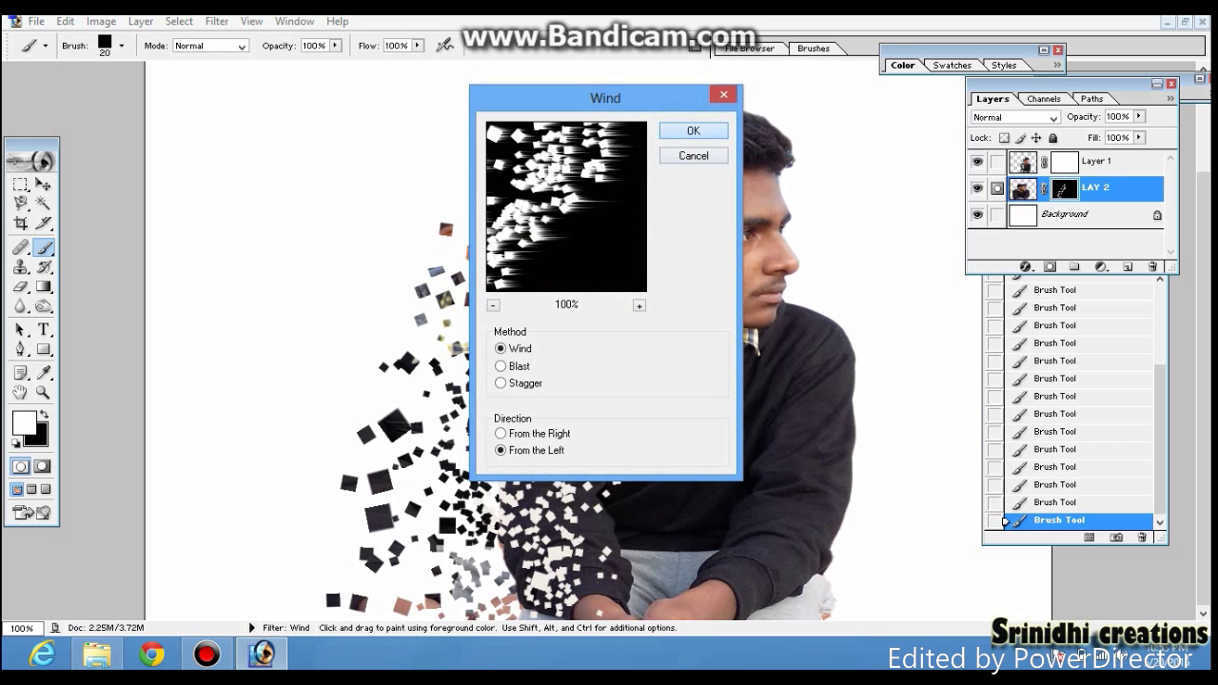
Apply the Wind filter from the left to Layer 1's mask and to the layer image
key(alt+bracketright)
key(alt+t)
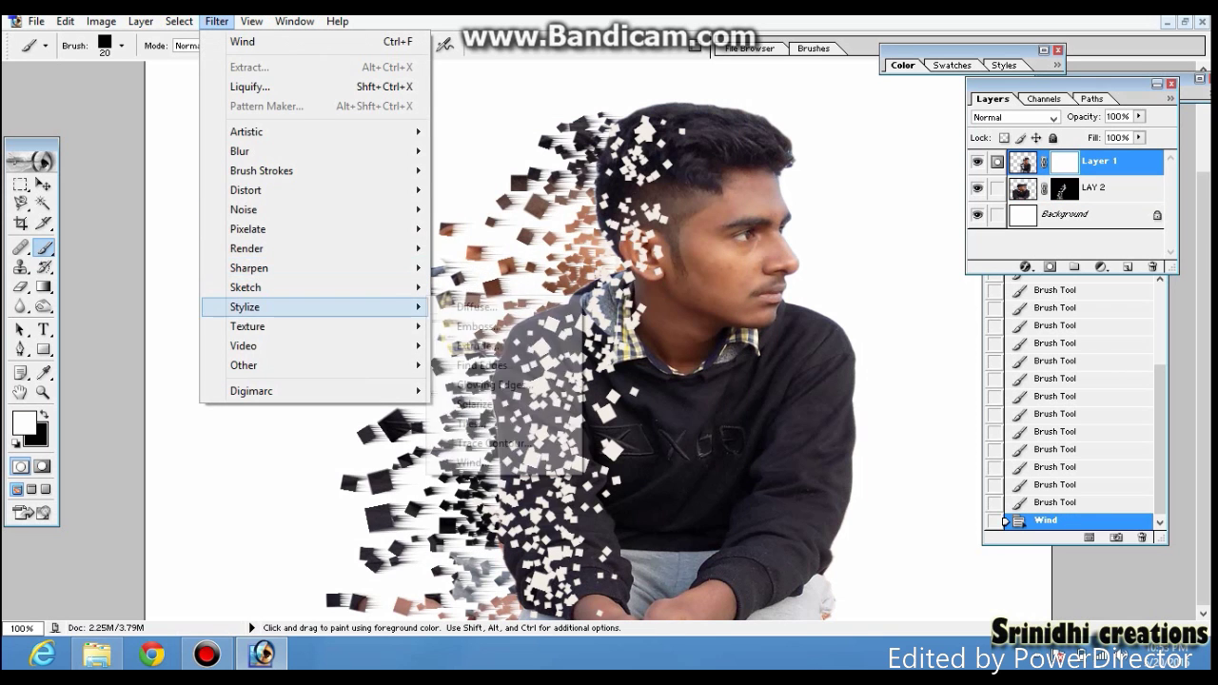
mouse_move(246, 308)
click(495, 463)
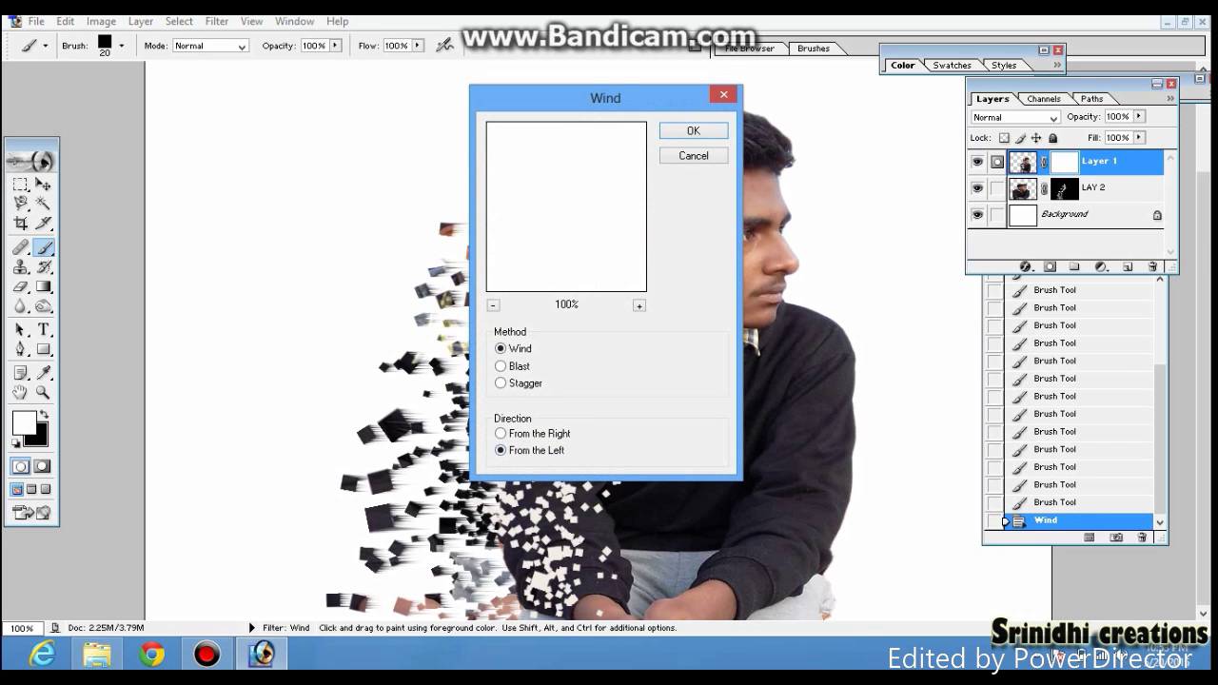
key(Return)
key(alt+s)
click(179, 21)
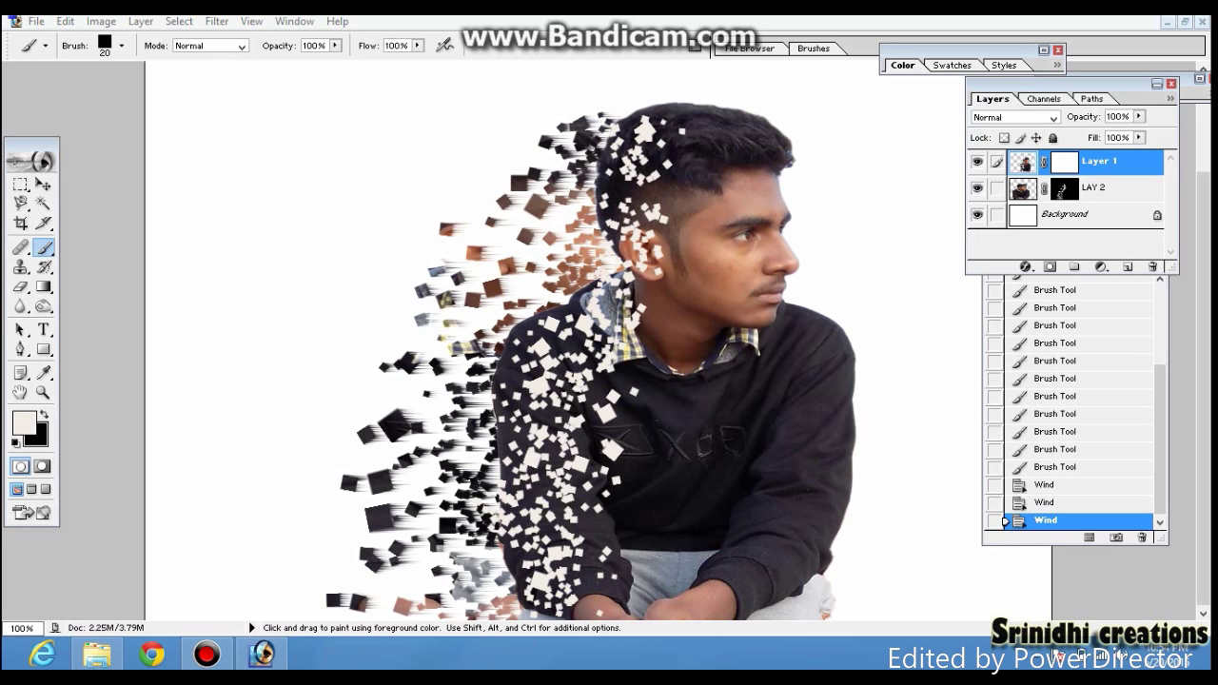